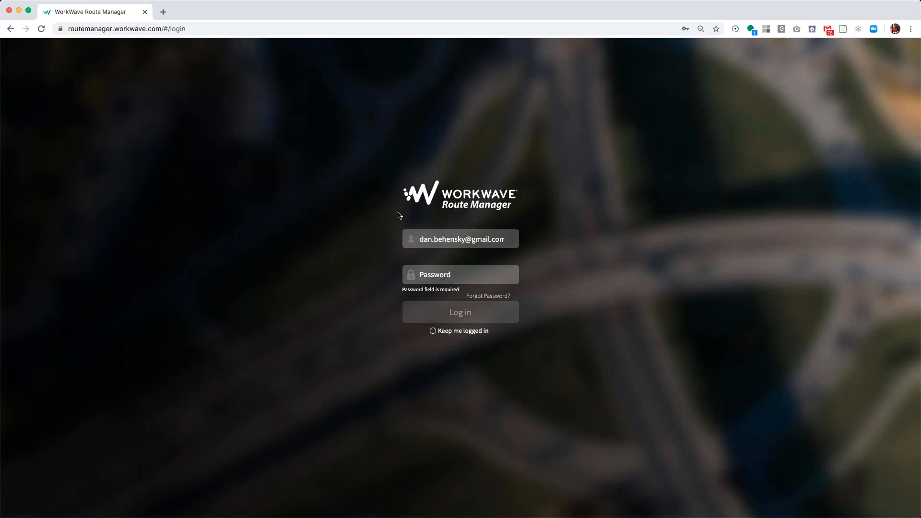
Close the sign-in window to reveal the May 21 Routing home with five routes.
{"action": "left_click", "coordinate": [9, 11]}
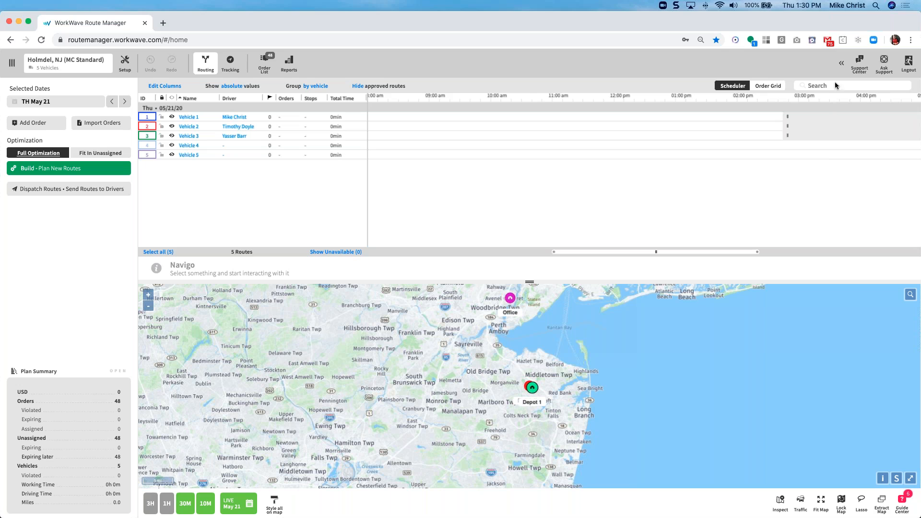
Bring the browser forward, expand the « toolbar and open Settings > Account.
{"action": "left_click", "coordinate": [843, 67]}
{"action": "left_click", "coordinate": [842, 66]}
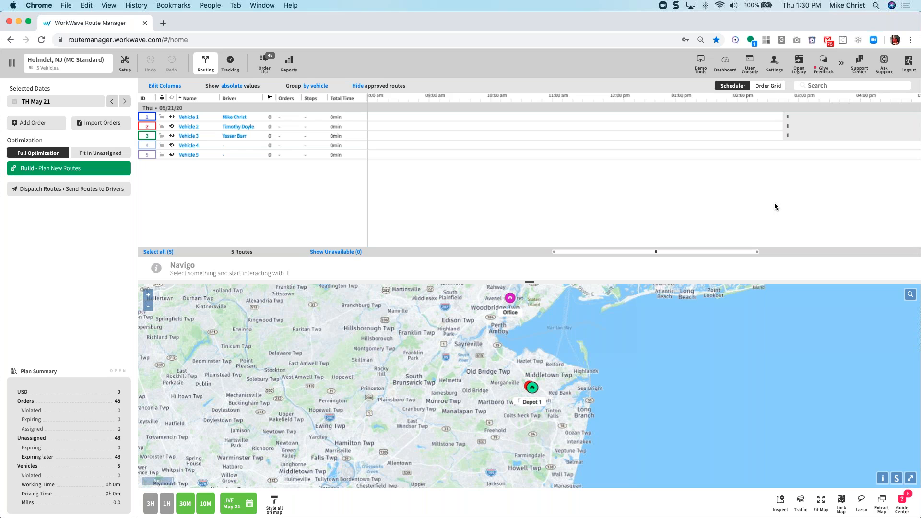
{"action": "left_click", "coordinate": [775, 62]}
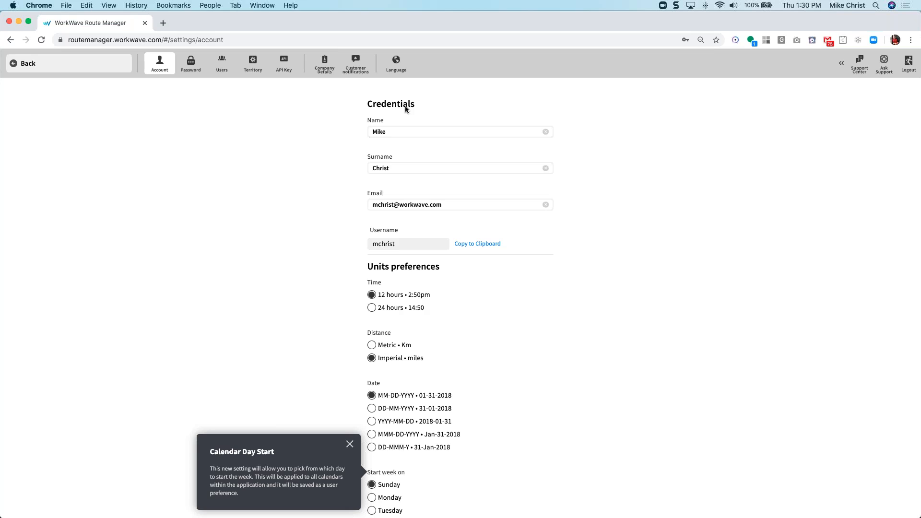
Switch to the Company Details tab of the settings.
{"action": "left_click", "coordinate": [324, 67]}
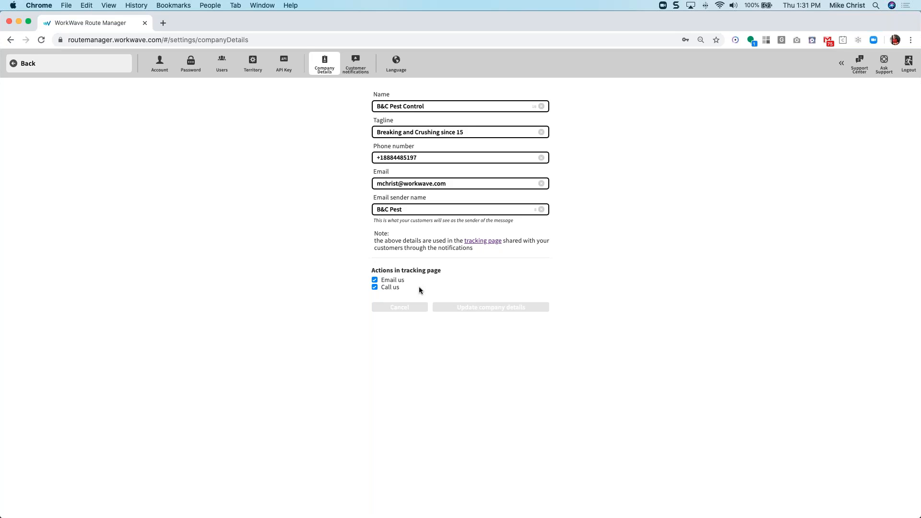
Enable Email us, update the company details, and preview the tracking page in a new tab.
{"action": "left_click", "coordinate": [375, 282]}
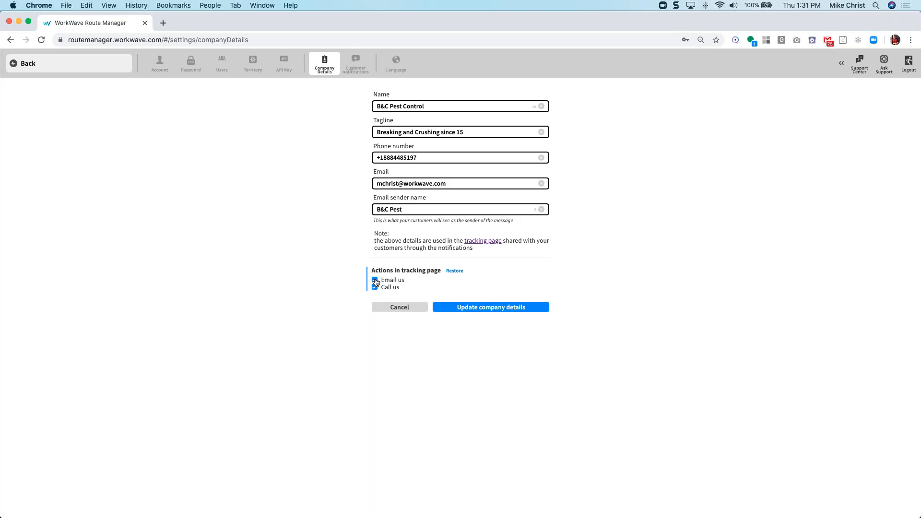
{"action": "left_click", "coordinate": [449, 308]}
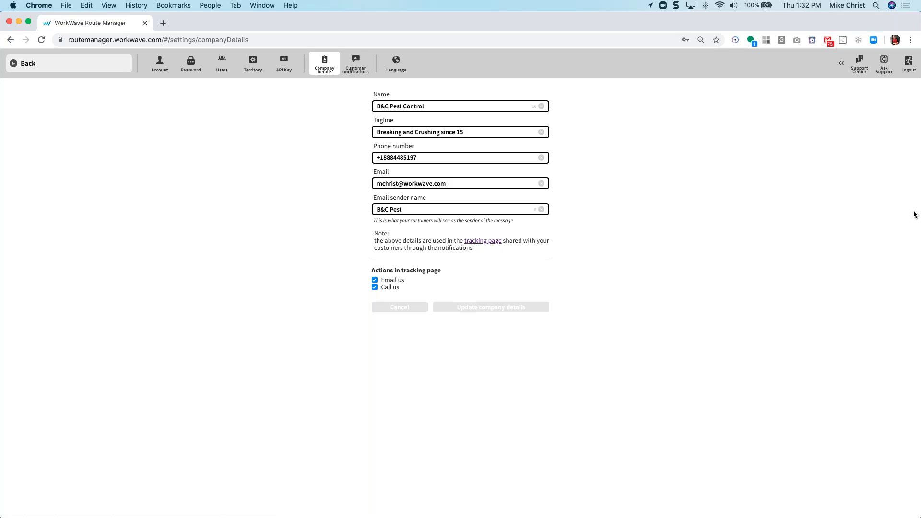
{"action": "left_click", "coordinate": [487, 241]}
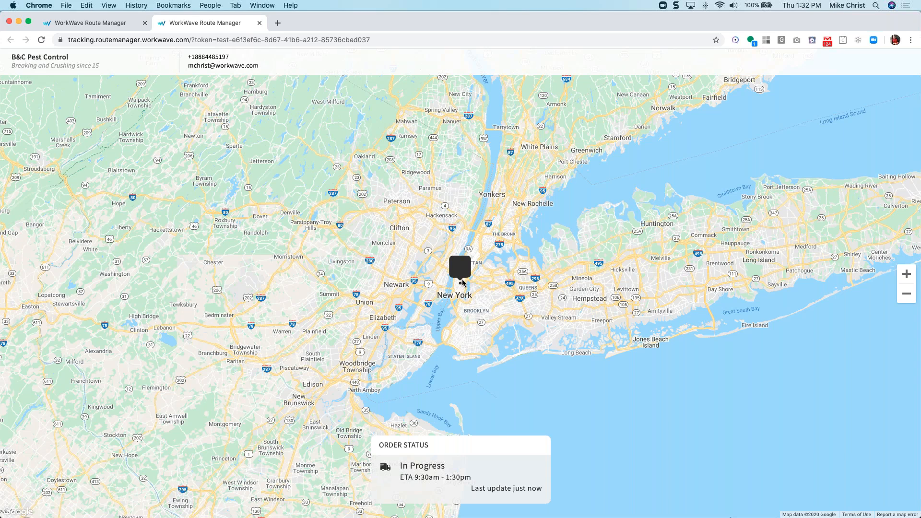
Zoom in on the Manhattan order marker, then return to the Company Details browser tab.
{"action": "scroll", "coordinate": [463, 283], "scroll_direction": "up", "scroll_amount": 2}
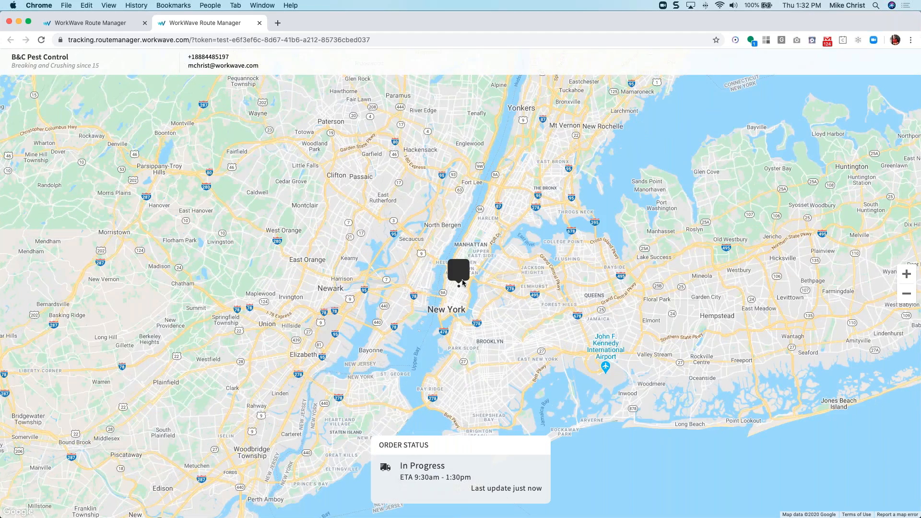
{"action": "scroll", "coordinate": [462, 279], "scroll_direction": "up", "scroll_amount": 2}
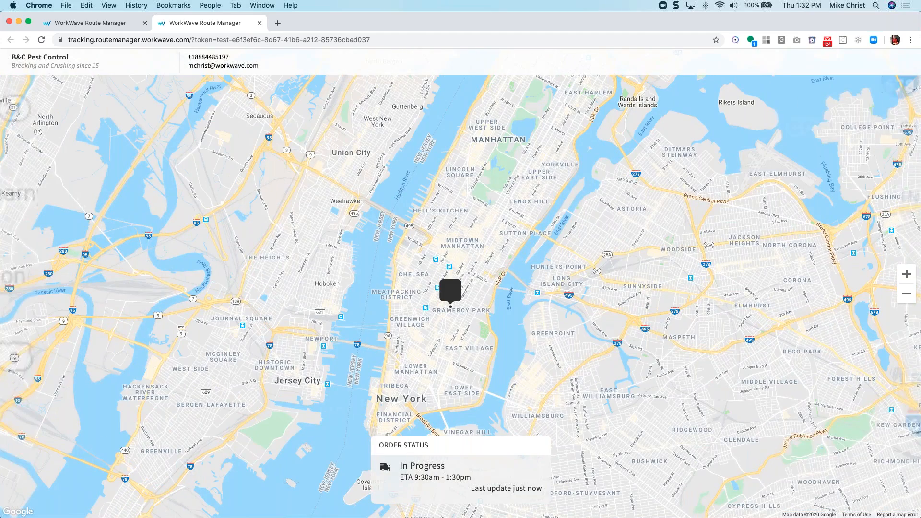
{"action": "left_click", "coordinate": [117, 30]}
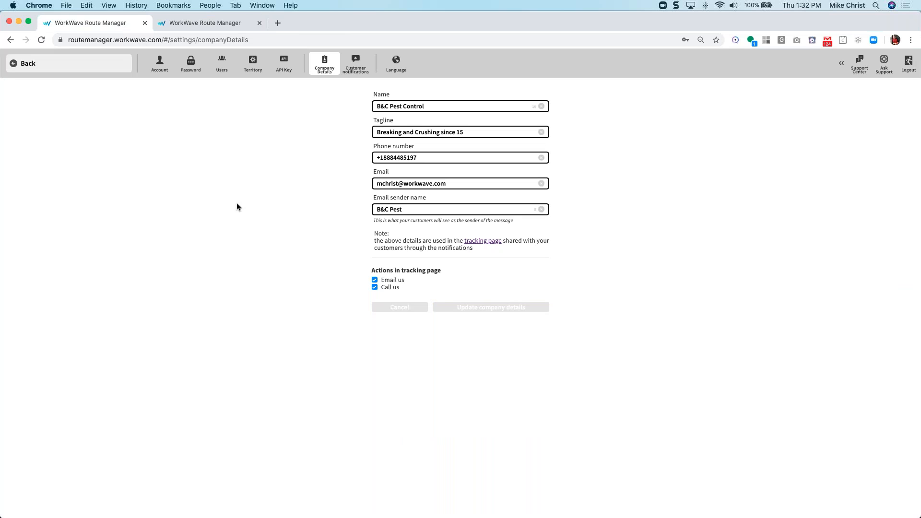
Go to Customer notifications and edit the Service day card.
{"action": "left_click", "coordinate": [359, 72]}
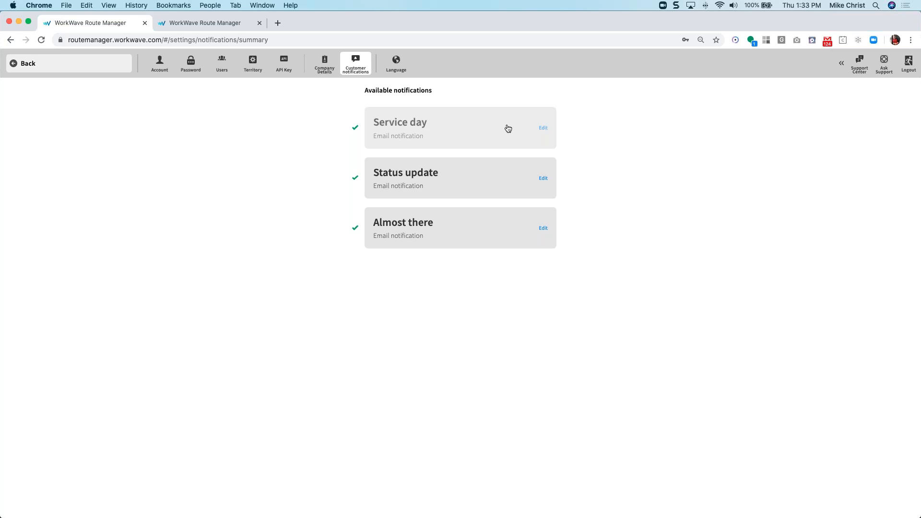
{"action": "left_click", "coordinate": [544, 129]}
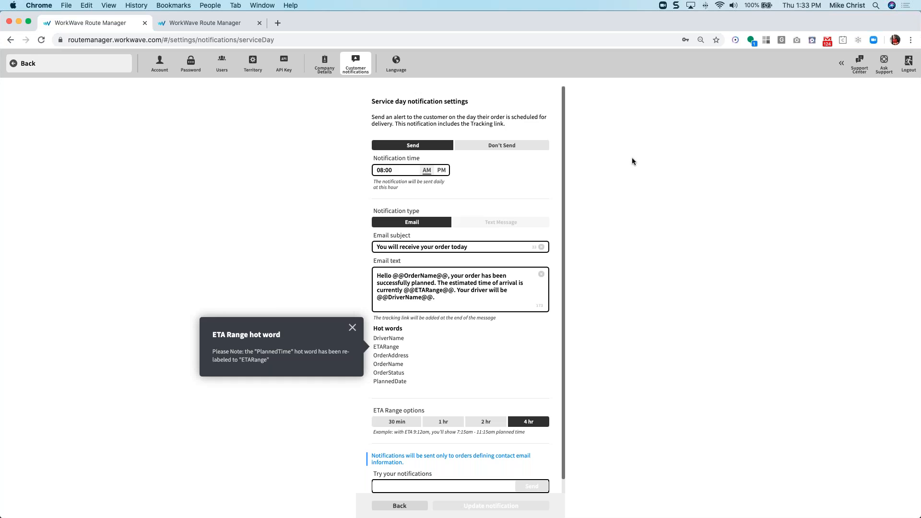
Close the ETA Range note, keep 08:00 AM after toggling PM/AM, and select the email subject.
{"action": "left_click", "coordinate": [352, 327]}
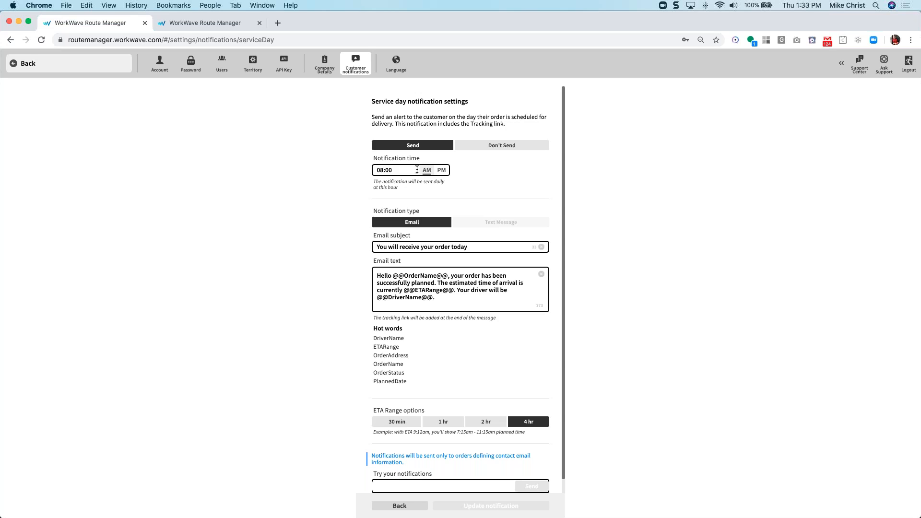
{"action": "left_click", "coordinate": [440, 171]}
{"action": "left_click", "coordinate": [426, 171]}
{"action": "scroll", "coordinate": [471, 176], "scroll_direction": "down", "scroll_amount": 1}
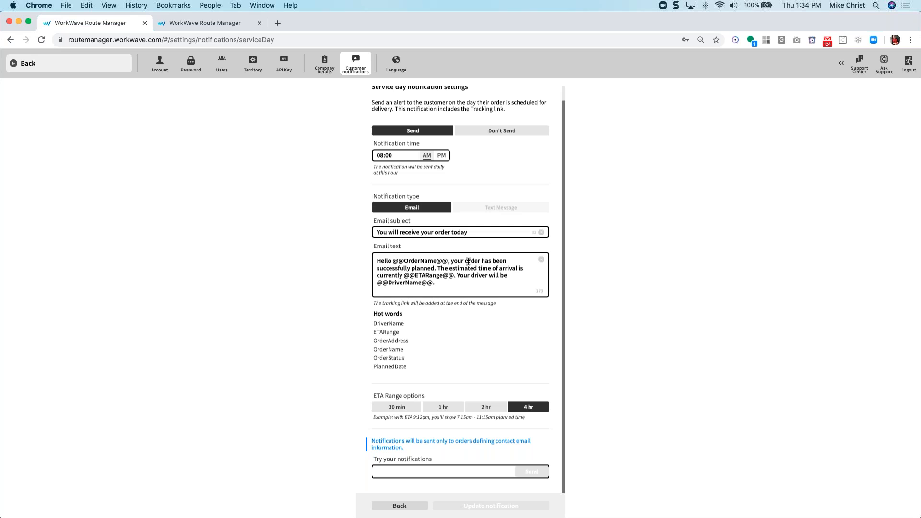
{"action": "triple_click", "coordinate": [411, 229]}
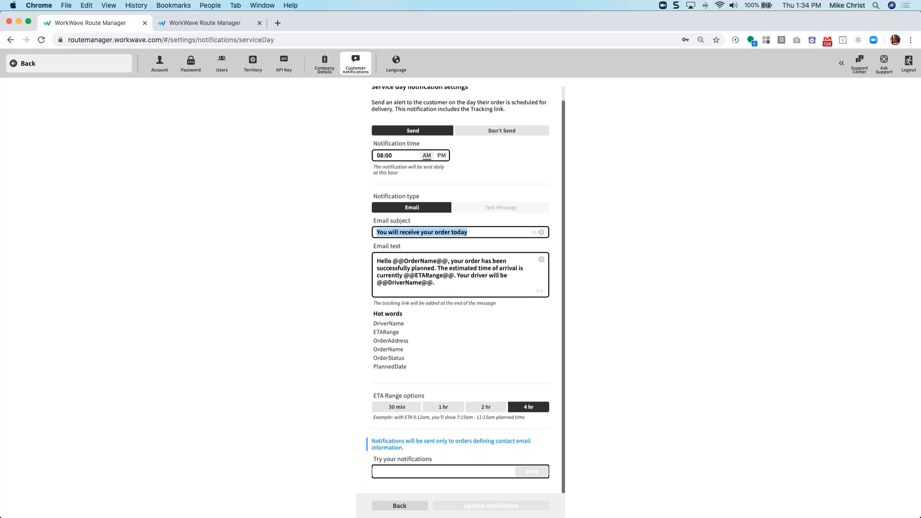
{"action": "scroll", "coordinate": [530, 235], "scroll_direction": "up", "scroll_amount": 1}
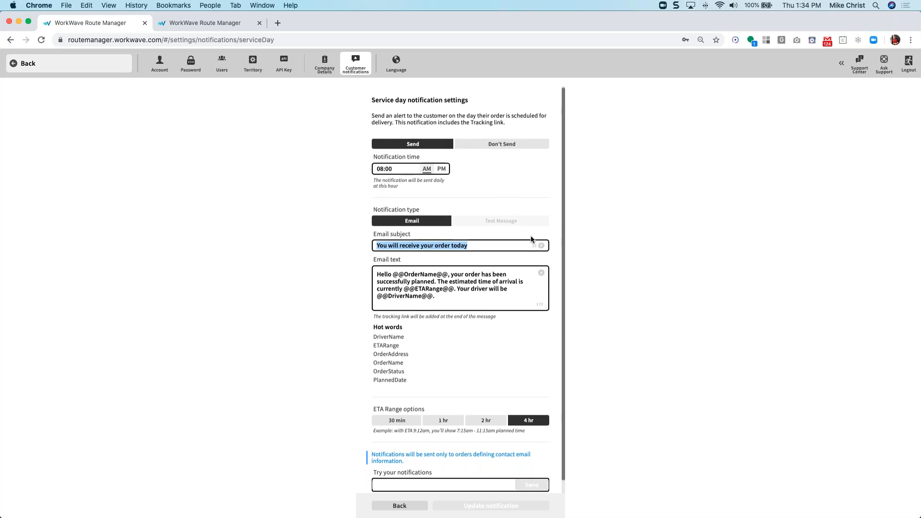
{"action": "scroll", "coordinate": [621, 229], "scroll_direction": "up", "scroll_amount": 5}
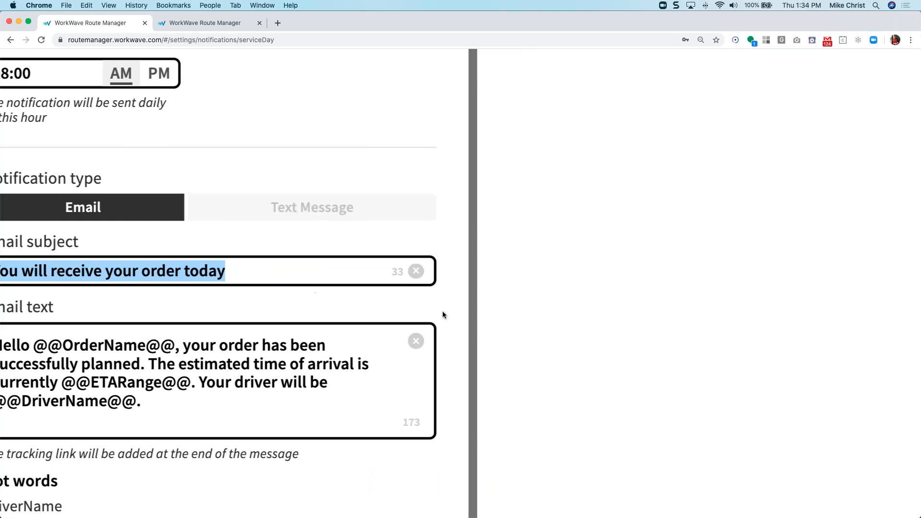
{"action": "scroll", "coordinate": [442, 311], "scroll_direction": "left", "scroll_amount": 3}
{"action": "scroll", "coordinate": [442, 310], "scroll_direction": "left", "scroll_amount": 10}
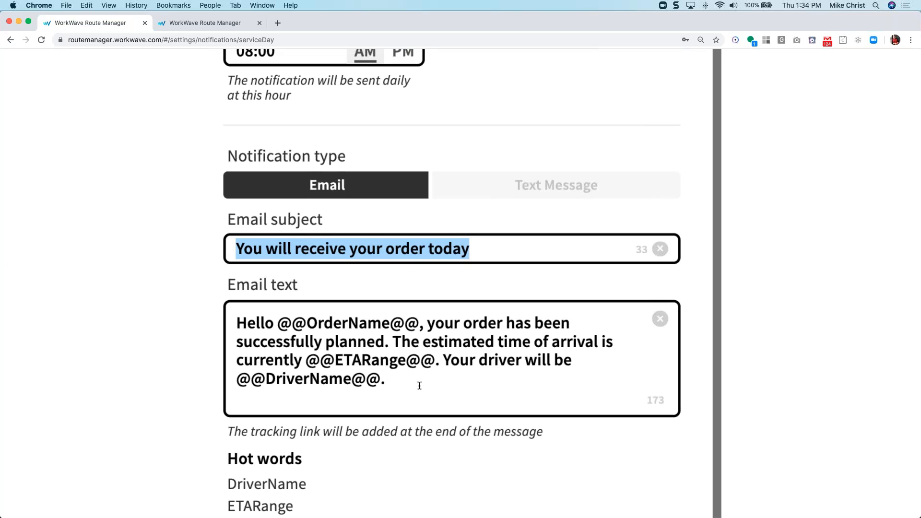
{"action": "scroll", "coordinate": [420, 386], "scroll_direction": "down", "scroll_amount": 5}
{"action": "scroll", "coordinate": [416, 378], "scroll_direction": "down", "scroll_amount": 2}
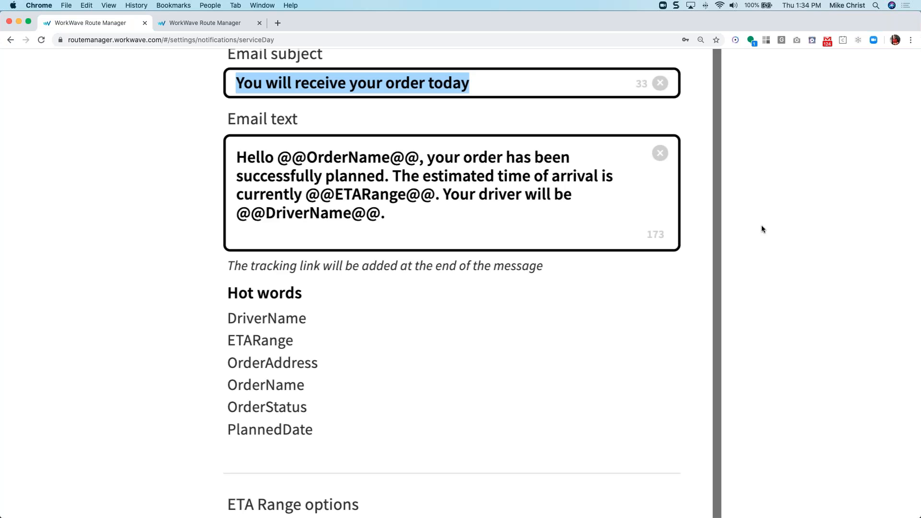
{"action": "left_click", "coordinate": [324, 159]}
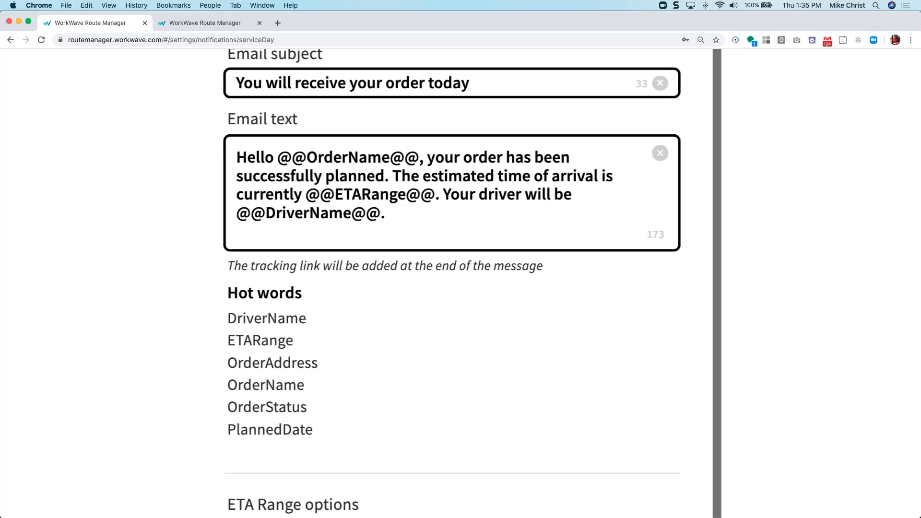
{"action": "scroll", "coordinate": [546, 233], "scroll_direction": "down", "scroll_amount": 3}
{"action": "scroll", "coordinate": [452, 283], "scroll_direction": "down", "scroll_amount": 4}
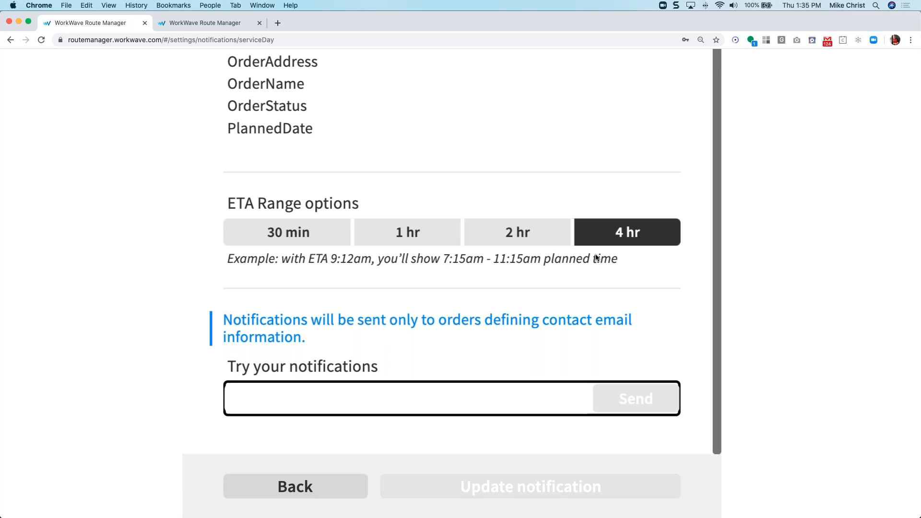
{"action": "left_click", "coordinate": [525, 234]}
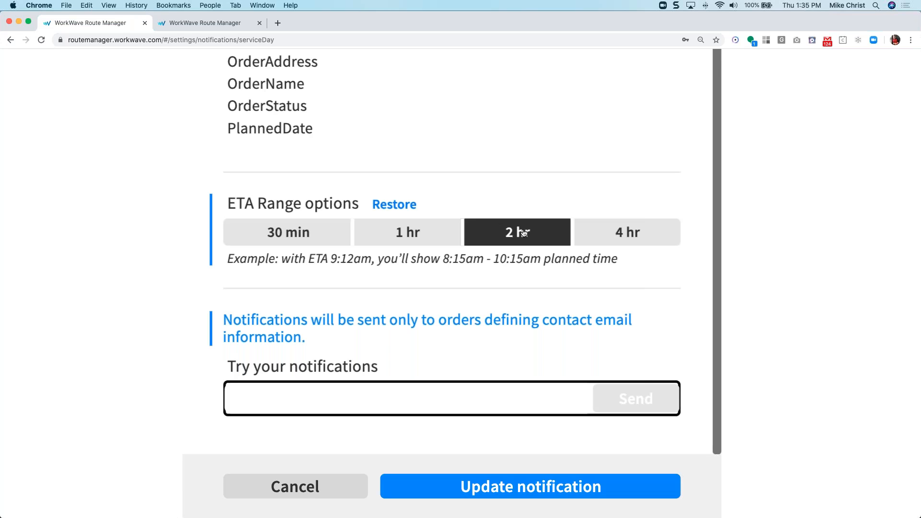
{"action": "left_click", "coordinate": [439, 239]}
{"action": "left_click", "coordinate": [328, 238]}
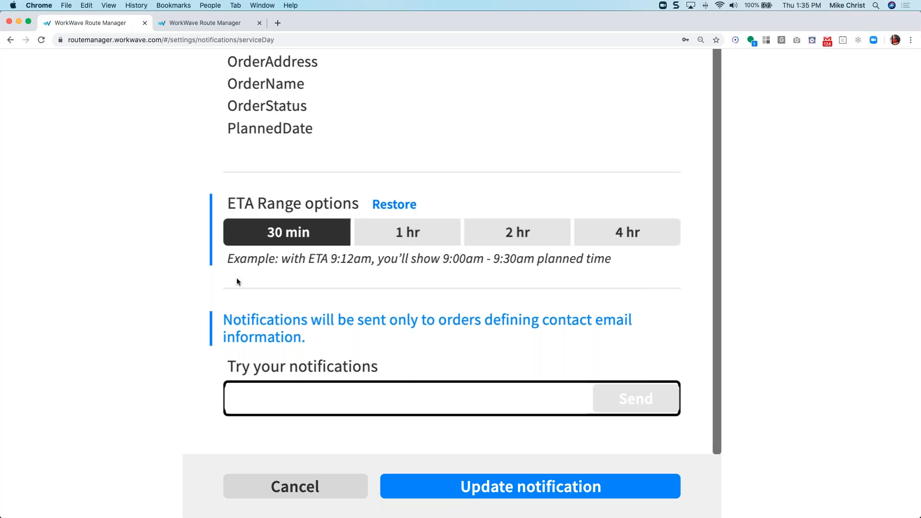
{"action": "left_click", "coordinate": [365, 234]}
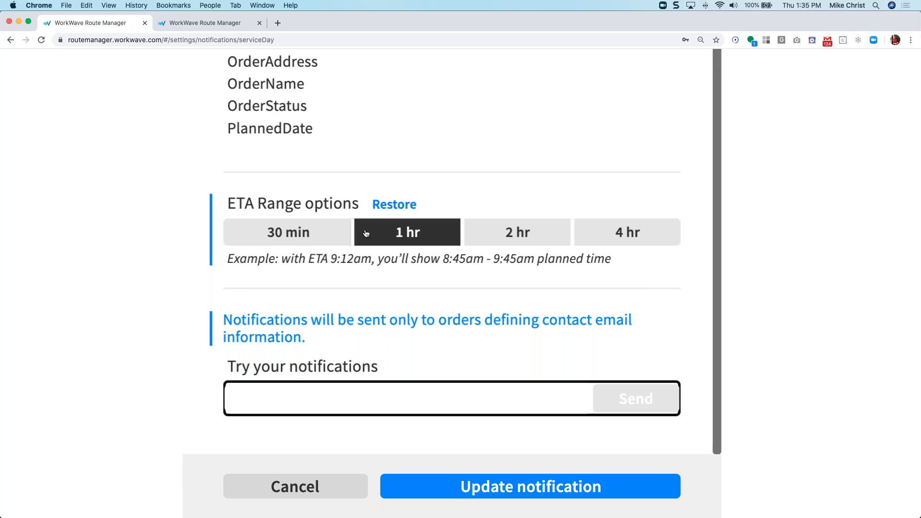
{"action": "left_click", "coordinate": [497, 226]}
{"action": "left_click", "coordinate": [593, 222]}
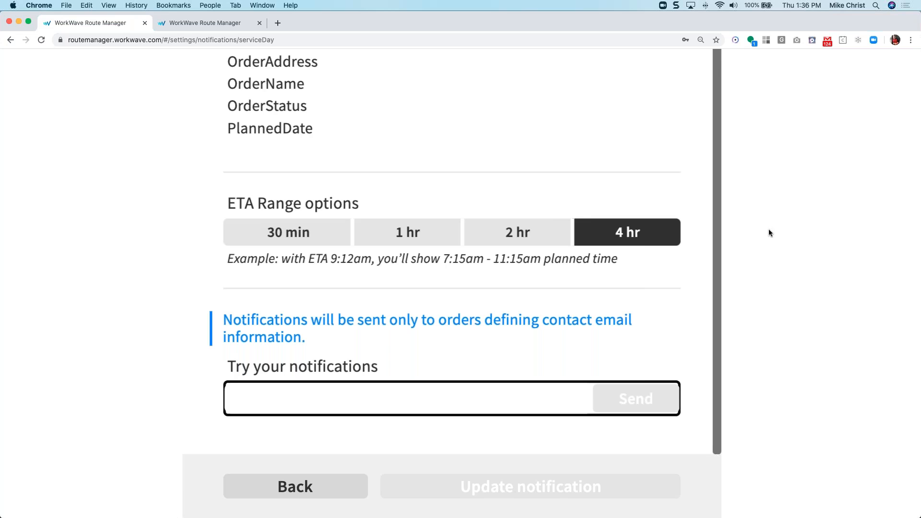
Enter a test email address in Try your notifications and send the Service day test.
{"action": "scroll", "coordinate": [765, 236], "scroll_direction": "down", "scroll_amount": 5}
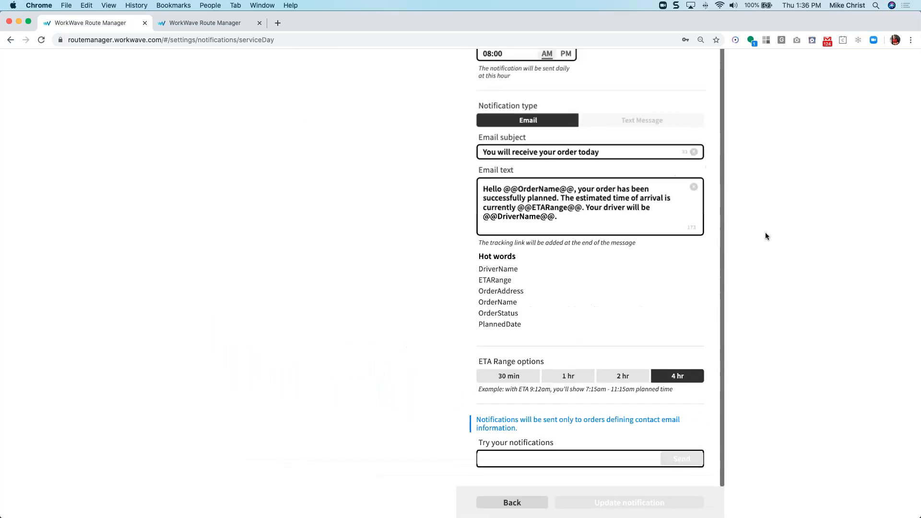
{"action": "scroll", "coordinate": [764, 233], "scroll_direction": "down", "scroll_amount": 3}
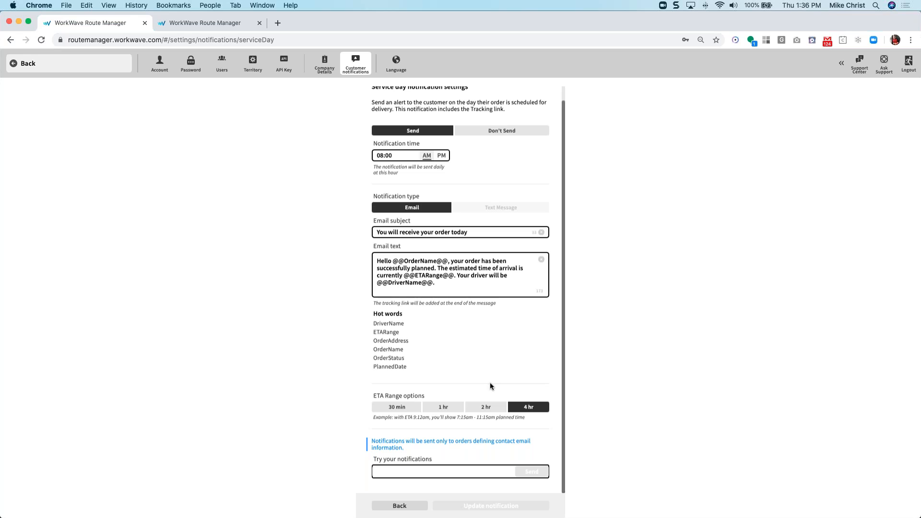
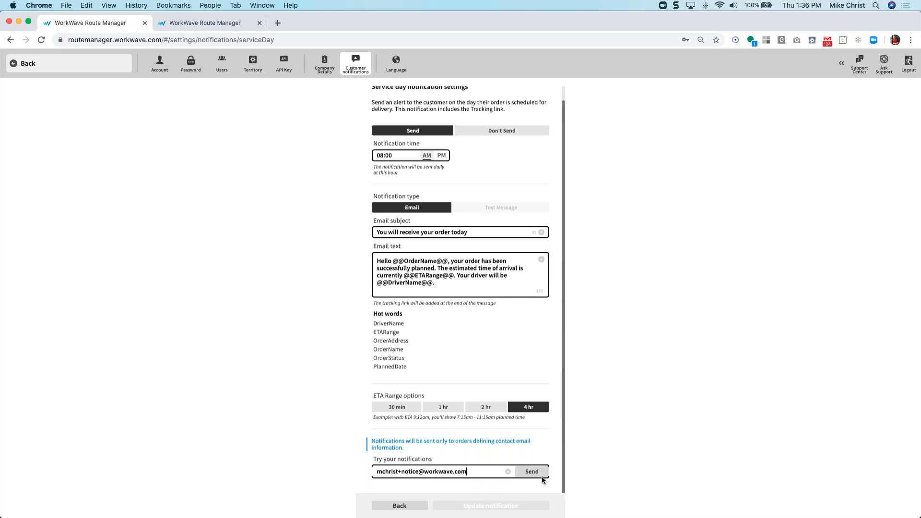
{"action": "left_click", "coordinate": [542, 477]}
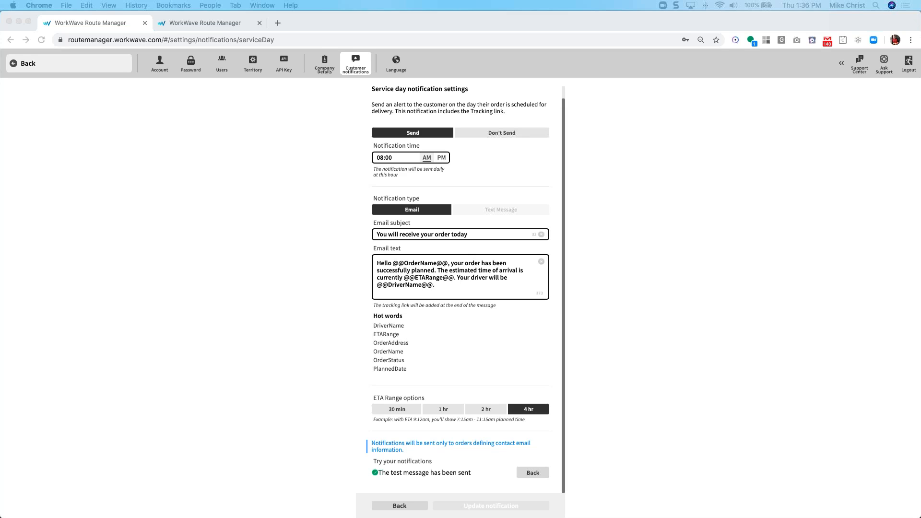
{"action": "left_click", "coordinate": [611, 304]}
{"action": "left_click_drag", "start_coordinate": [718, 90], "coordinate": [443, 110]}
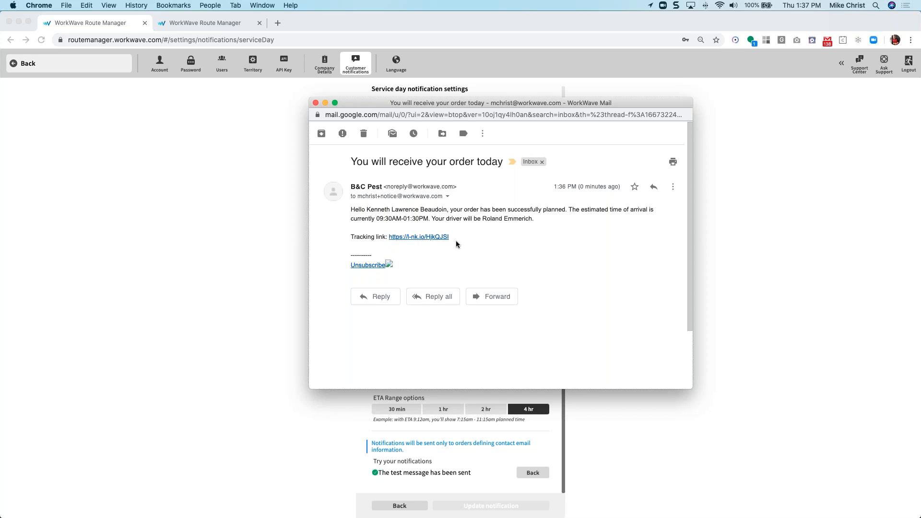
{"action": "left_click", "coordinate": [426, 237]}
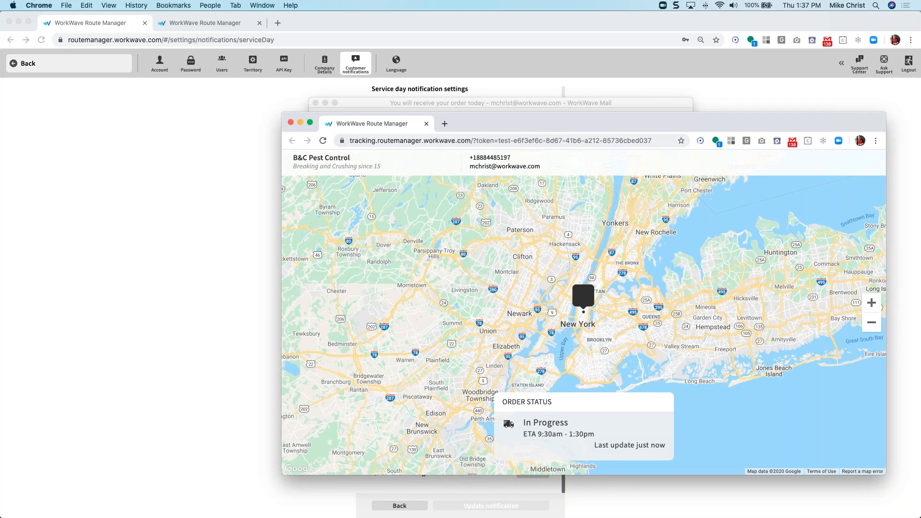
{"action": "left_click", "coordinate": [291, 122]}
{"action": "left_click_drag", "start_coordinate": [382, 109], "coordinate": [920, 108]}
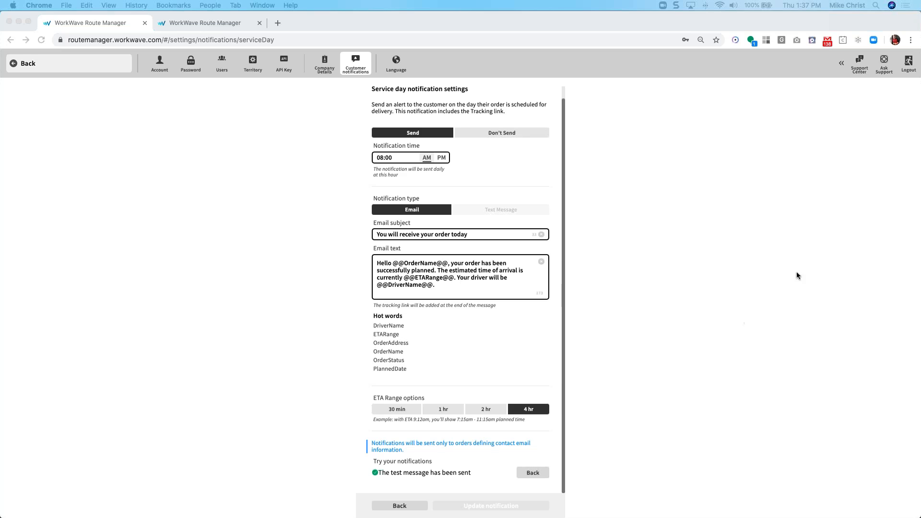
Refocus the settings window and go back to the Available notifications summary.
{"action": "left_click", "coordinate": [663, 263]}
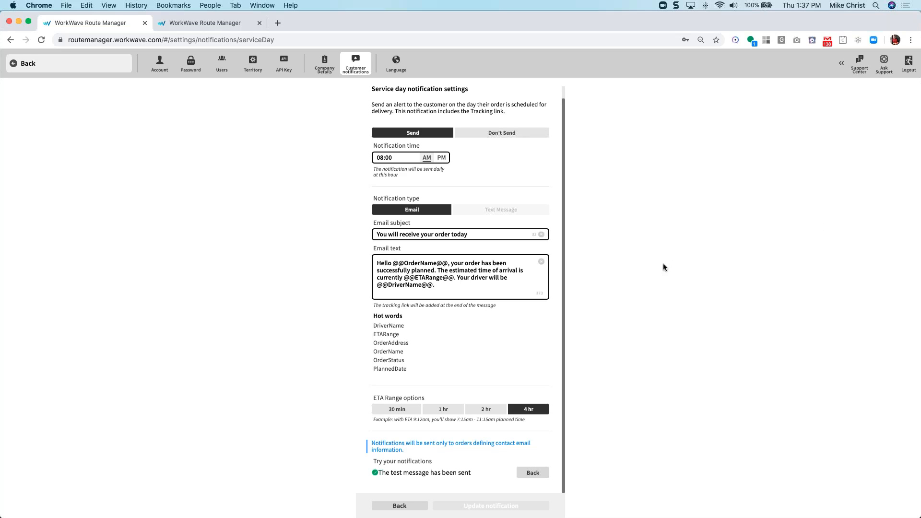
{"action": "left_click", "coordinate": [399, 505]}
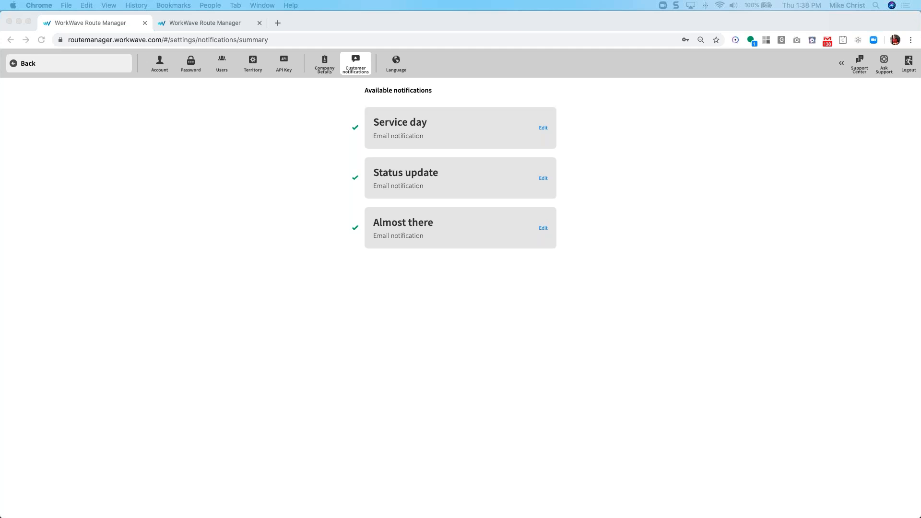
Refocus the browser and edit the Status update notification card.
{"action": "left_click", "coordinate": [496, 341]}
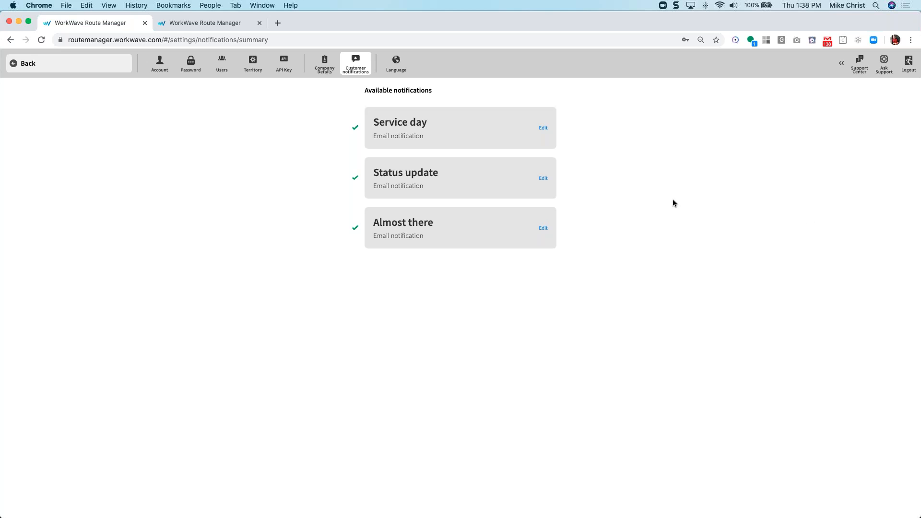
{"action": "left_click", "coordinate": [543, 178]}
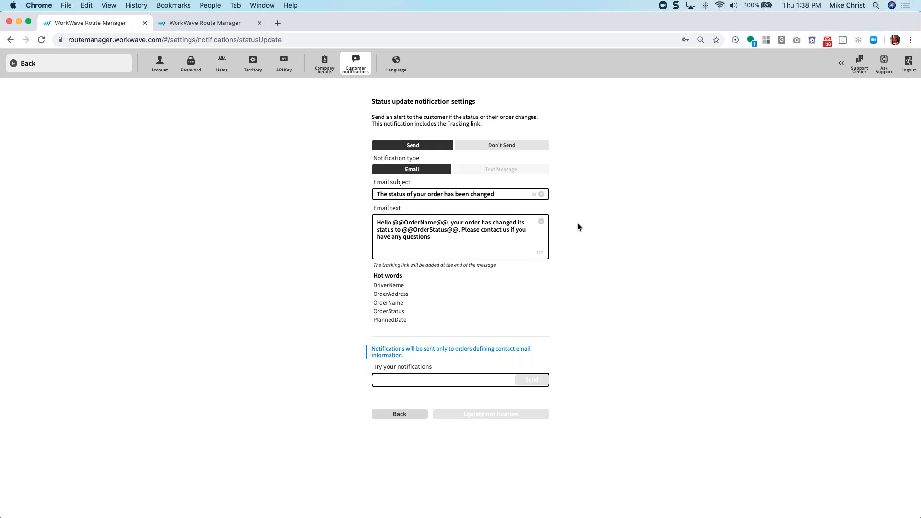
Return to the notification list and open the Almost there notification's email settings.
{"action": "left_click", "coordinate": [399, 412]}
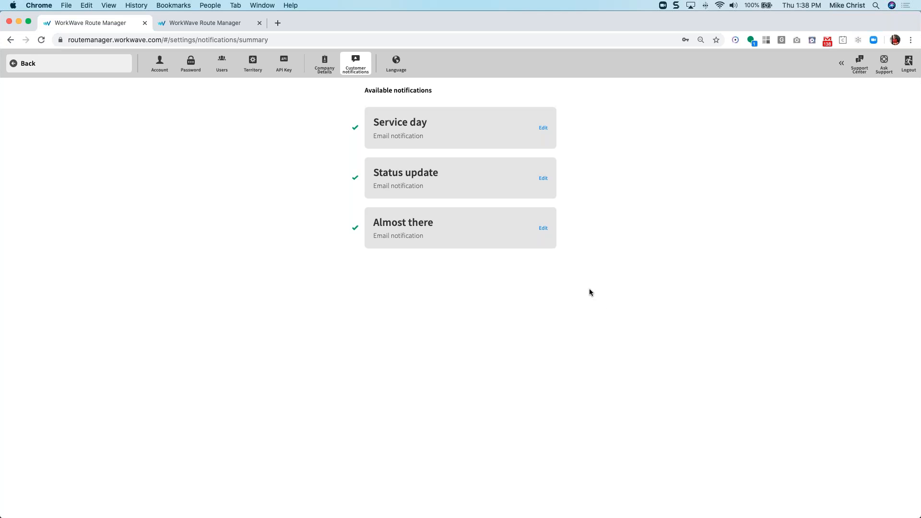
{"action": "left_click", "coordinate": [544, 228]}
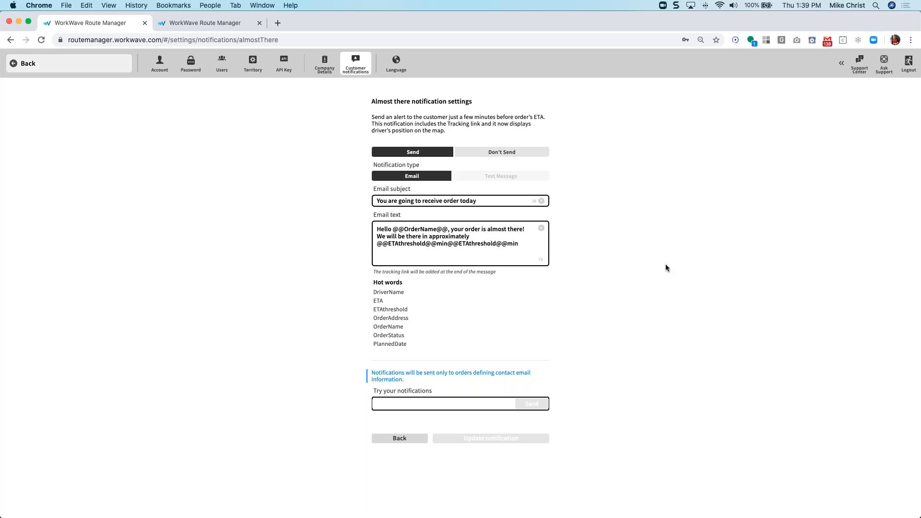
Return to the notification list, then switch to the slideshow and advance to the Country Codes slide.
{"action": "mouse_move", "coordinate": [389, 309]}
{"action": "left_click", "coordinate": [417, 439]}
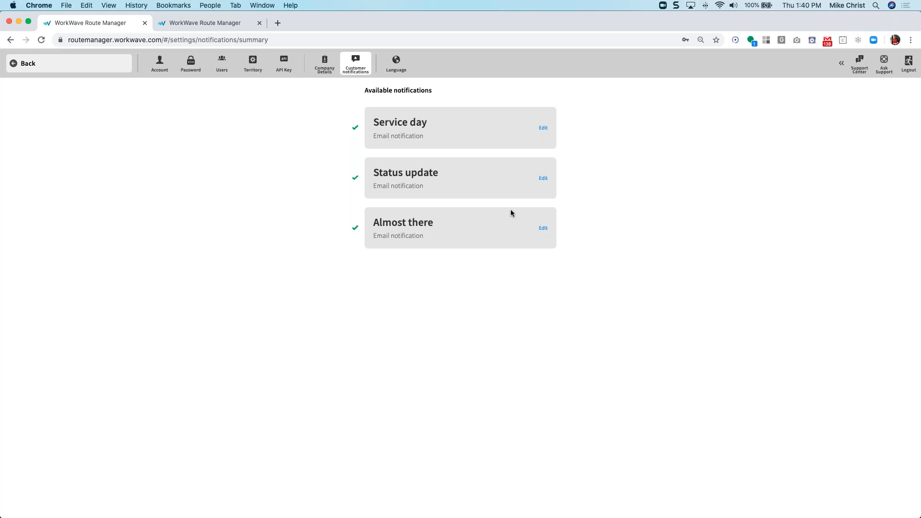
{"action": "key", "text": "ctrl+Up"}
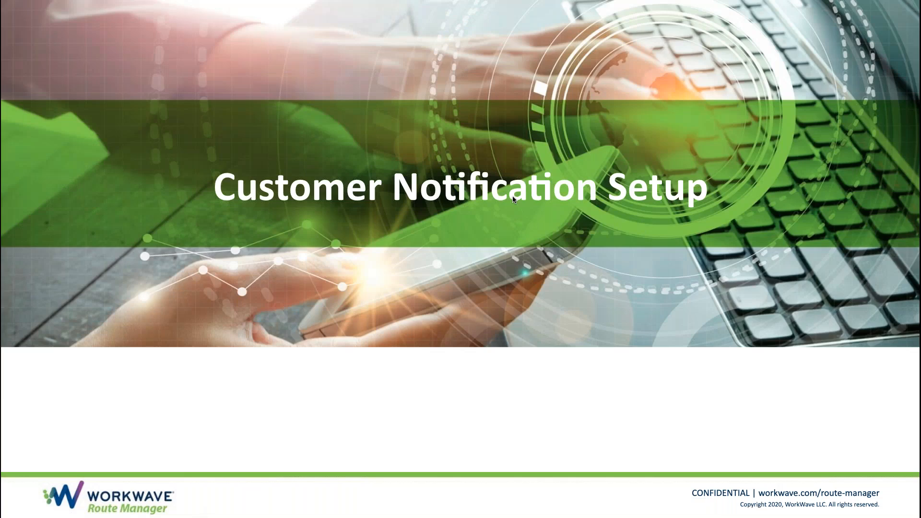
{"action": "key", "text": "Right"}
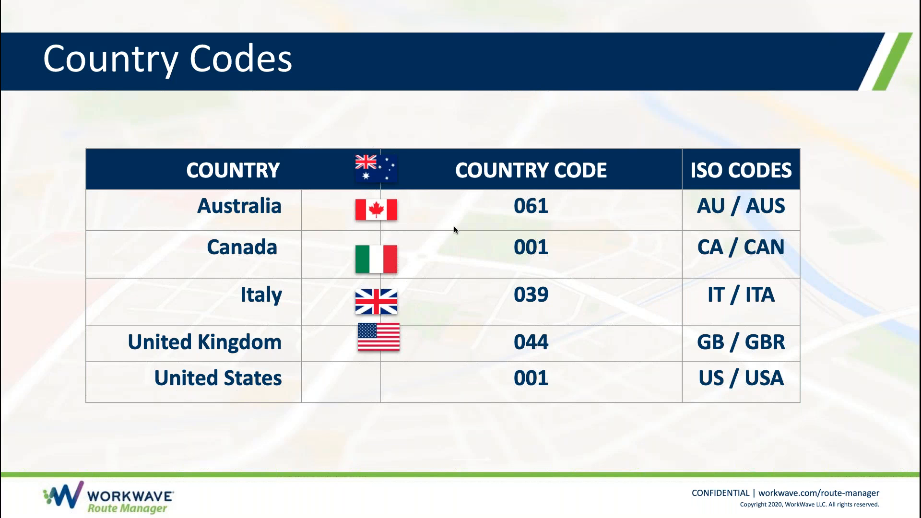